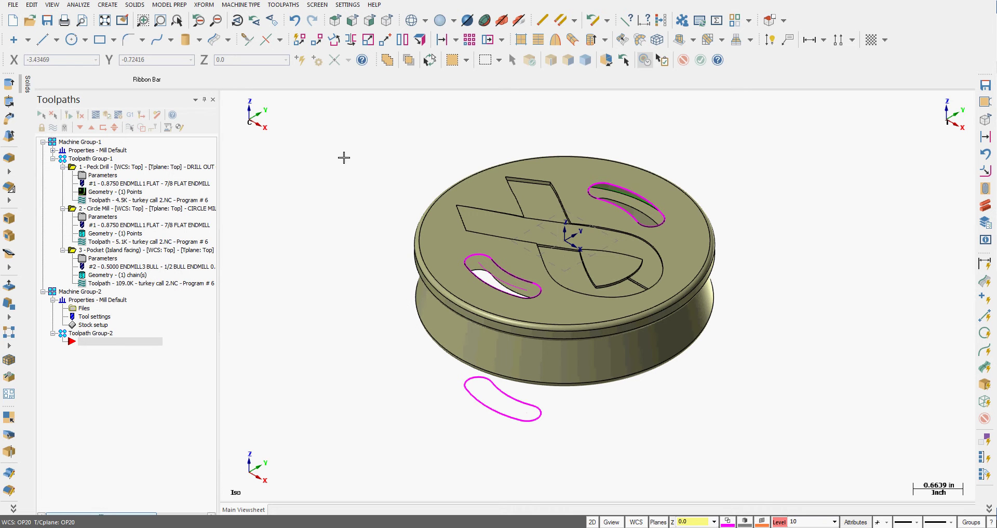
# Start a new 2D contour toolpath, accepting the NC name 'turkey call 2'.
pyautogui.click(283, 6)
pyautogui.click(291, 18)
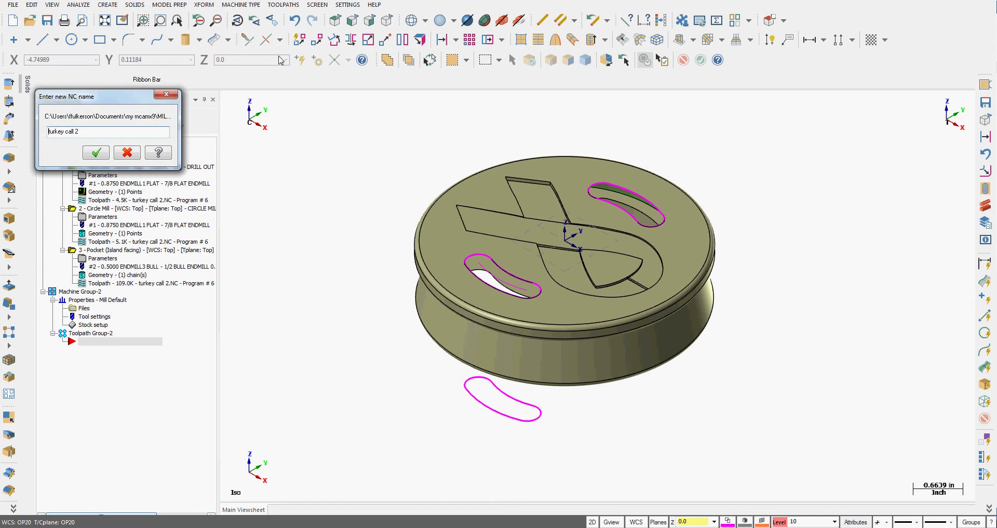
pyautogui.click(91, 153)
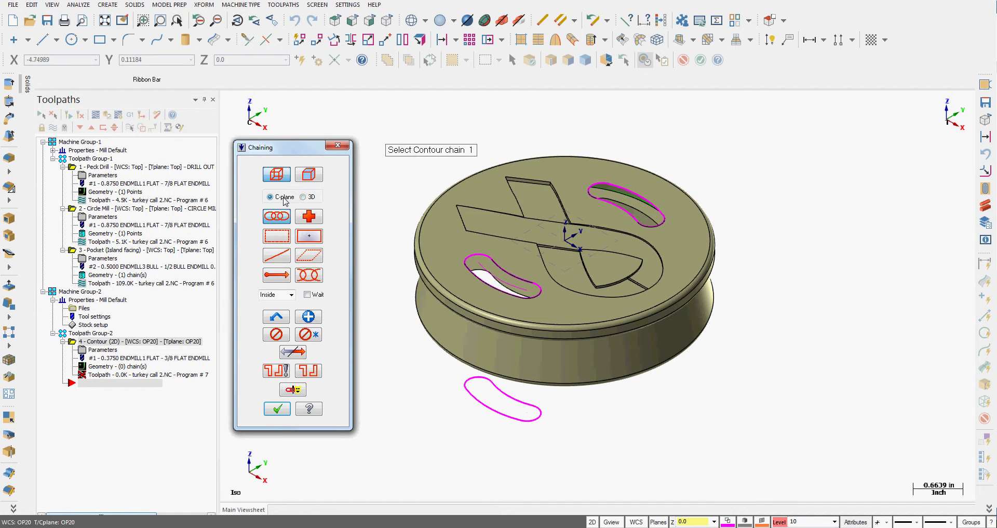
# Chain the lower-left kidney slot in Single mode with a magenta-only colour mask.
pyautogui.click(294, 390)
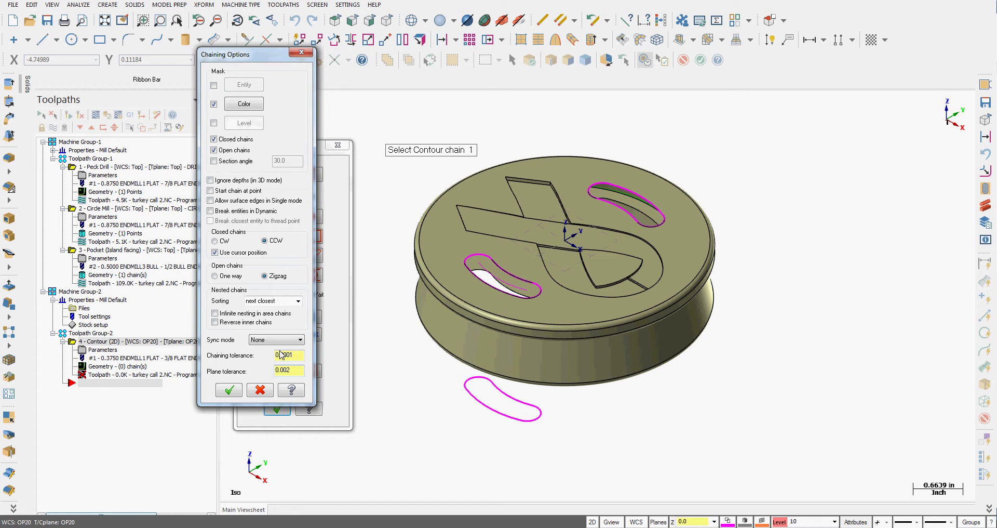
pyautogui.click(242, 104)
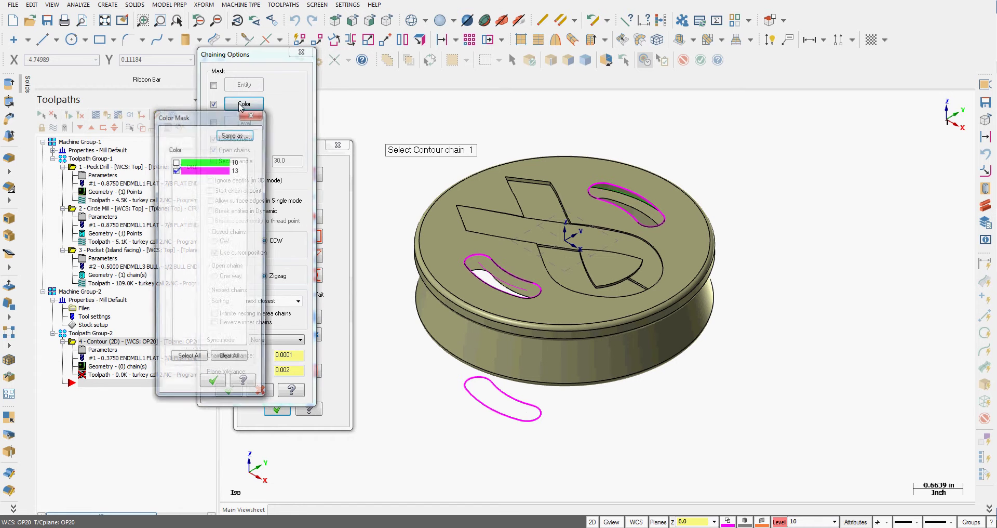
pyautogui.click(214, 383)
pyautogui.click(229, 392)
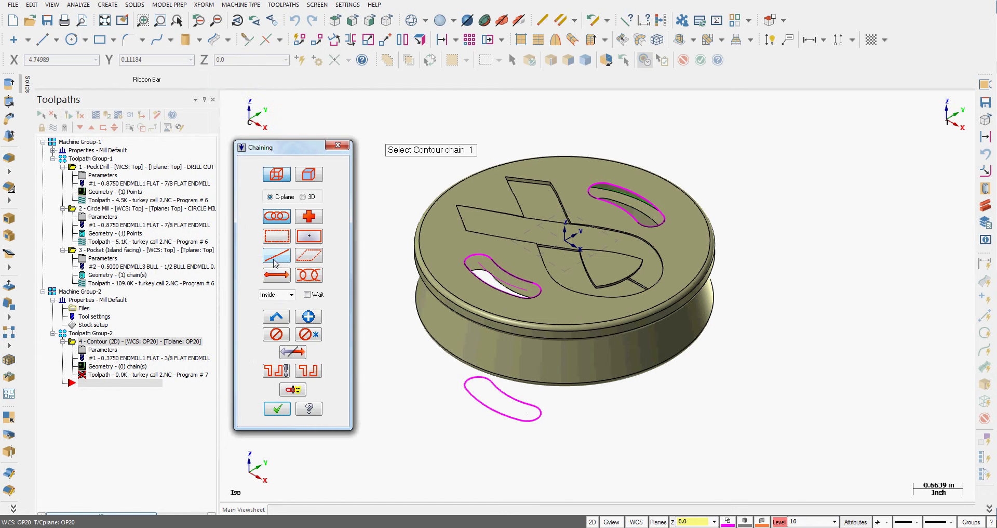
pyautogui.click(278, 257)
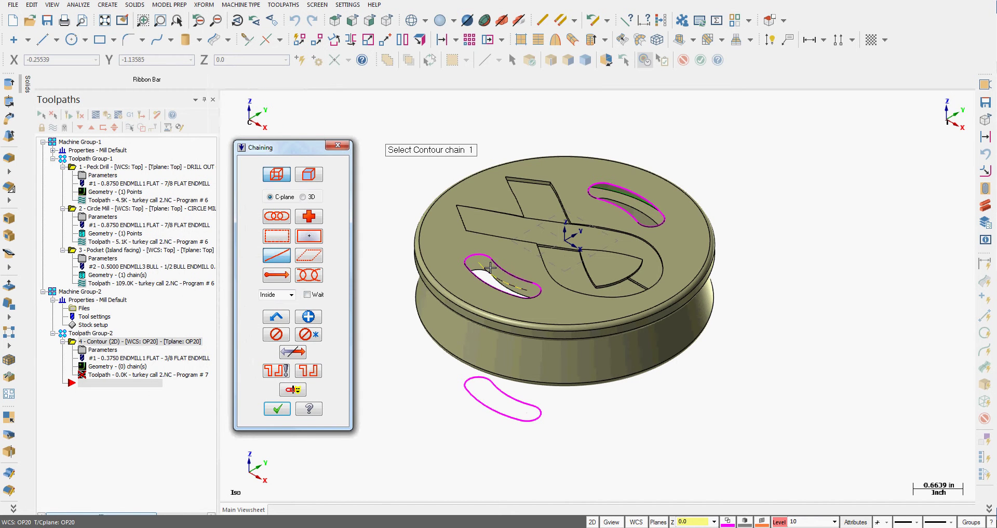
pyautogui.click(485, 268)
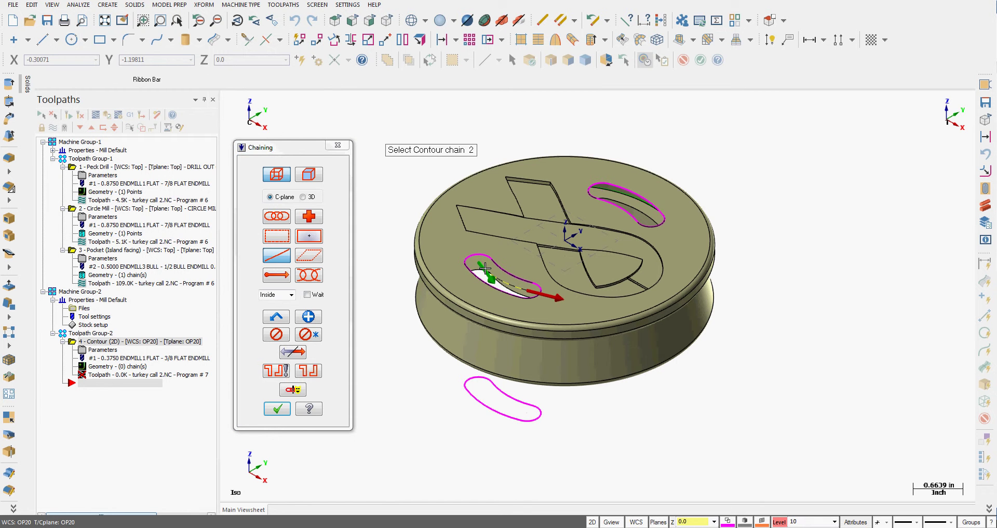
# Load the library 3/8 FLAT ENDMILL, filtering by the 0.375 diameter measured from the slot arc.
pyautogui.click(278, 409)
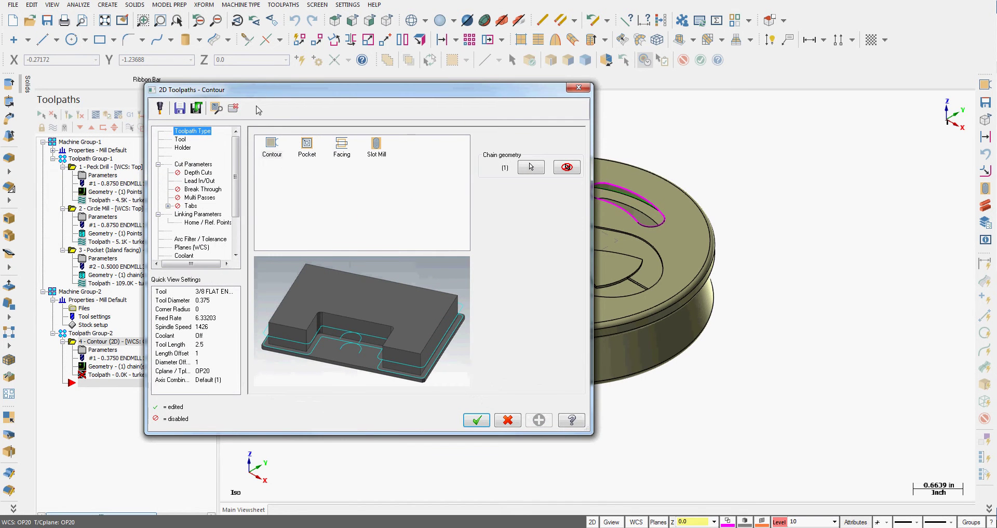
pyautogui.click(180, 140)
pyautogui.click(290, 303)
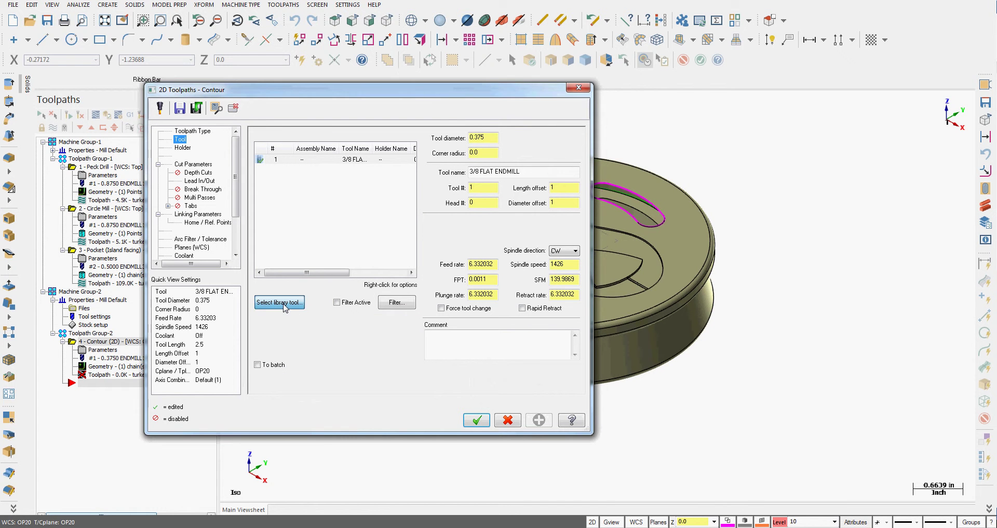
pyautogui.click(583, 185)
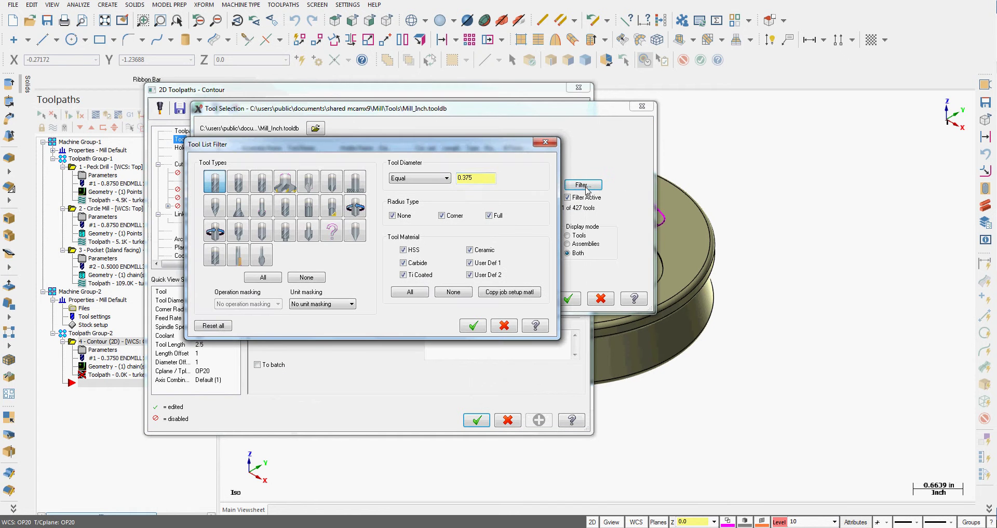
pyautogui.rightClick(483, 178)
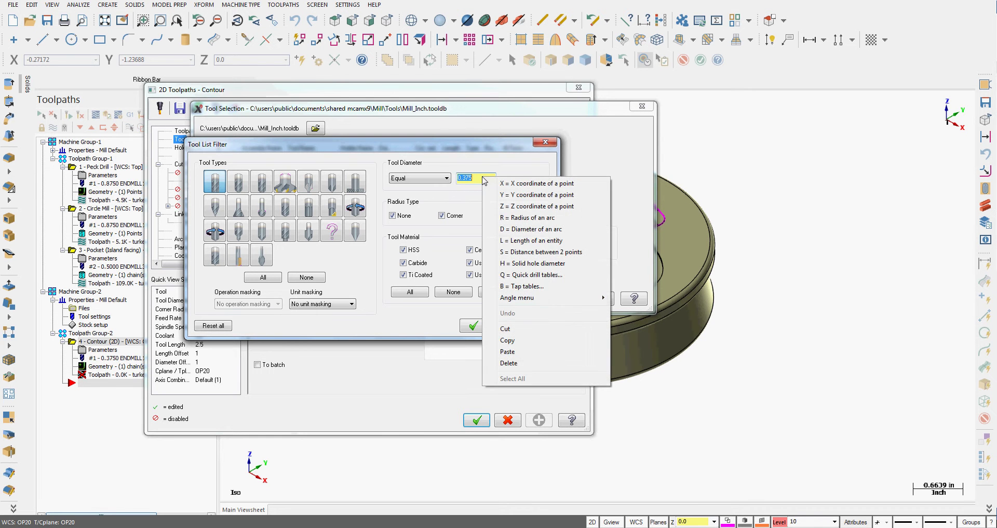
pyautogui.click(530, 229)
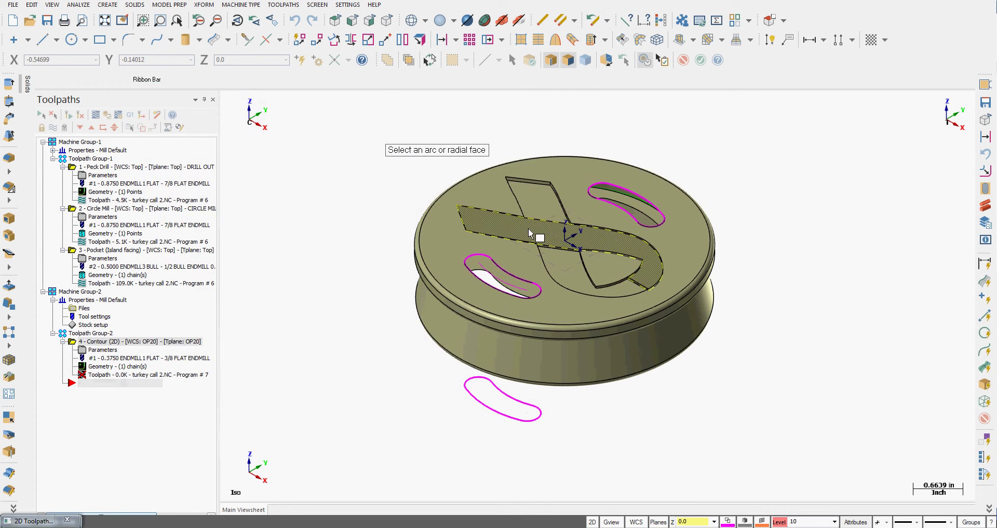
pyautogui.click(477, 253)
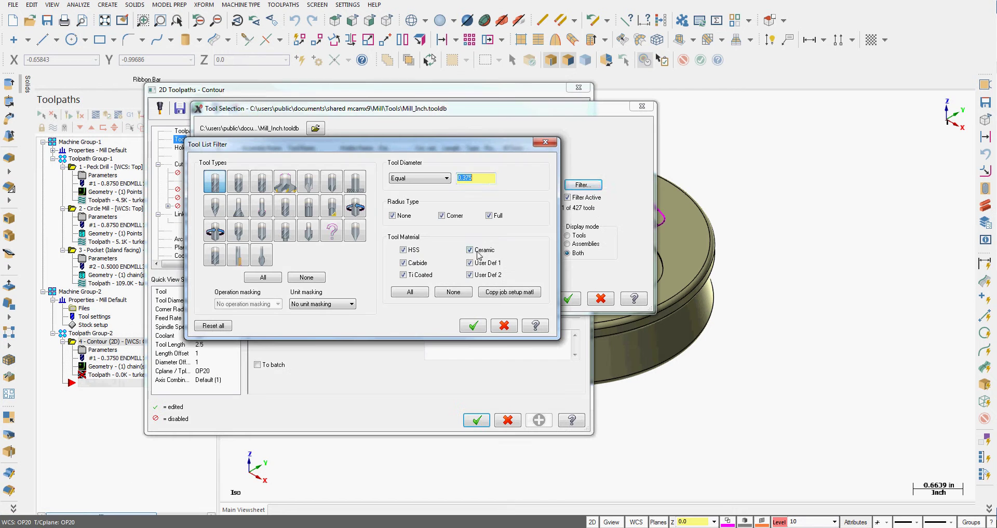
pyautogui.click(474, 326)
pyautogui.click(320, 160)
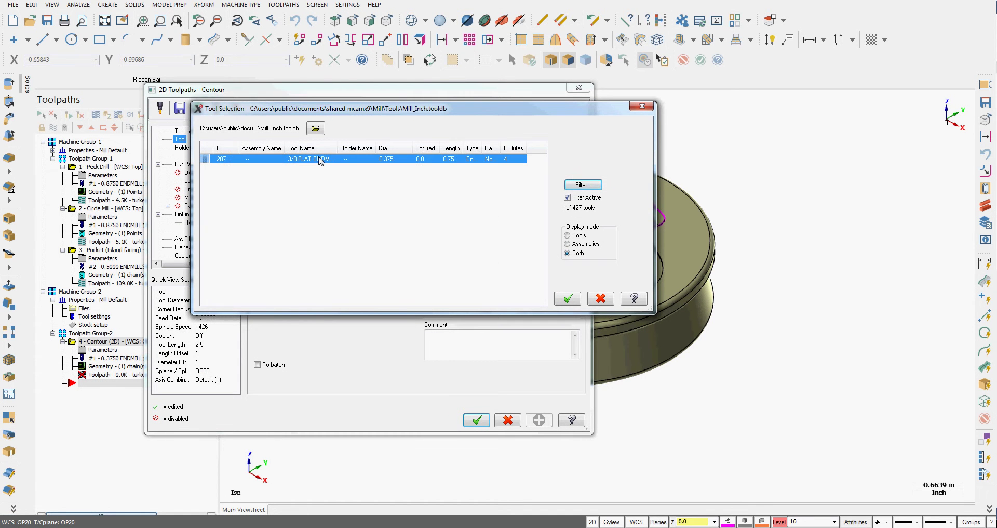
pyautogui.click(568, 299)
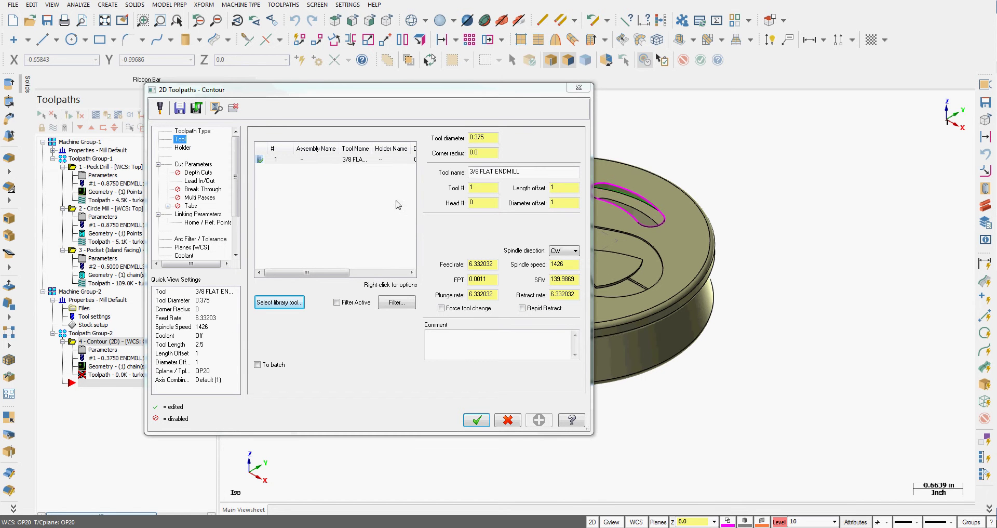
# Set spindle speed 6000, feed rate 125, rapid retract on, and comment 'RAMP KIDNEY SLOT'.
pyautogui.moveTo(571, 267); pyautogui.dragTo(550, 267)
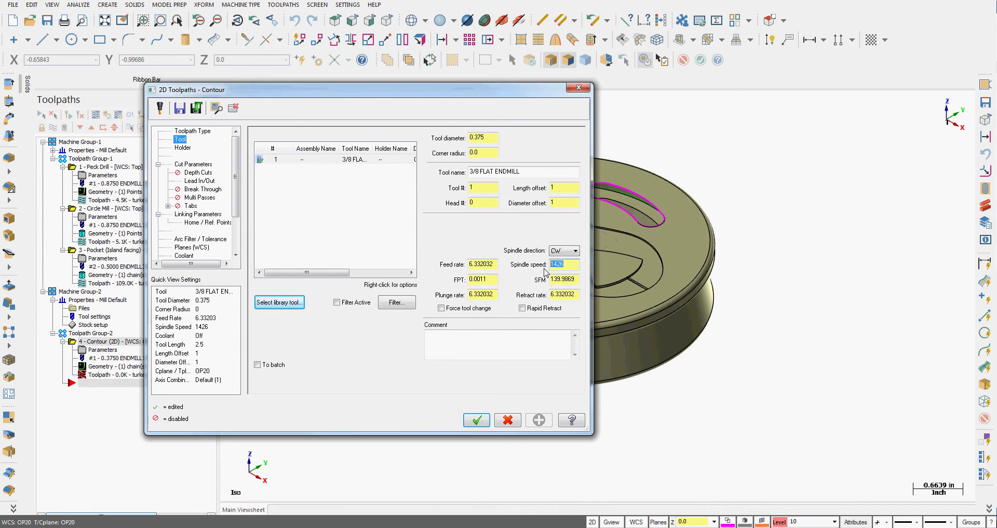
pyautogui.write('6000')
pyautogui.press('Return')
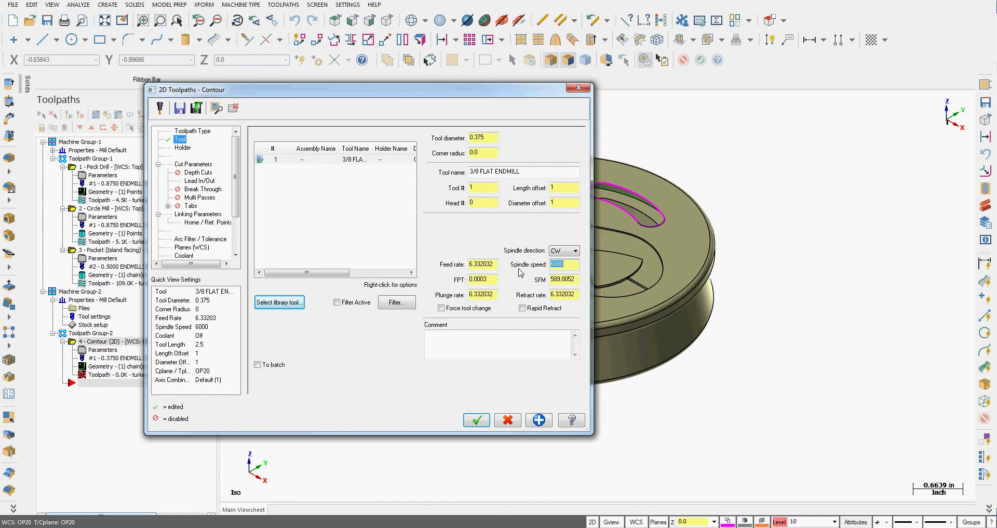
pyautogui.doubleClick(493, 265)
pyautogui.write('125.0')
pyautogui.press('Return')
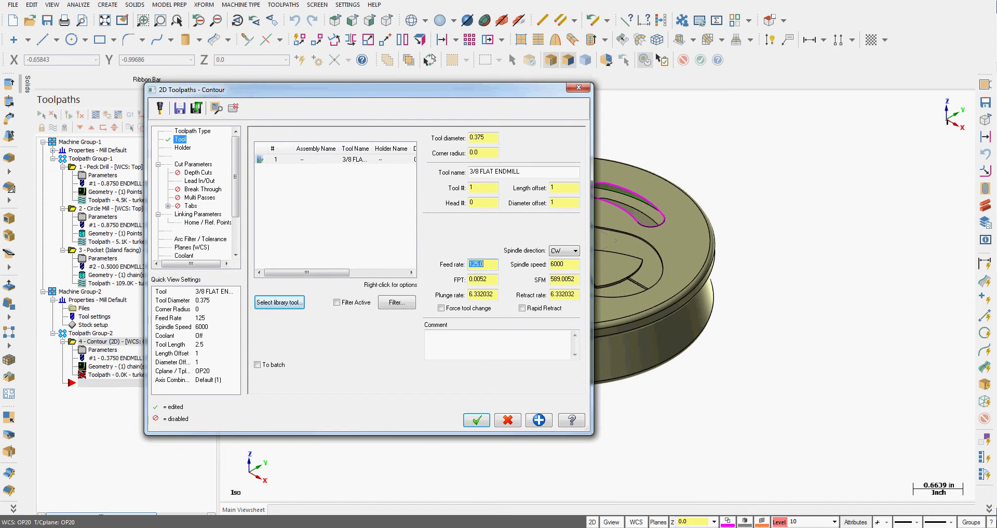
pyautogui.click(523, 308)
pyautogui.click(452, 338)
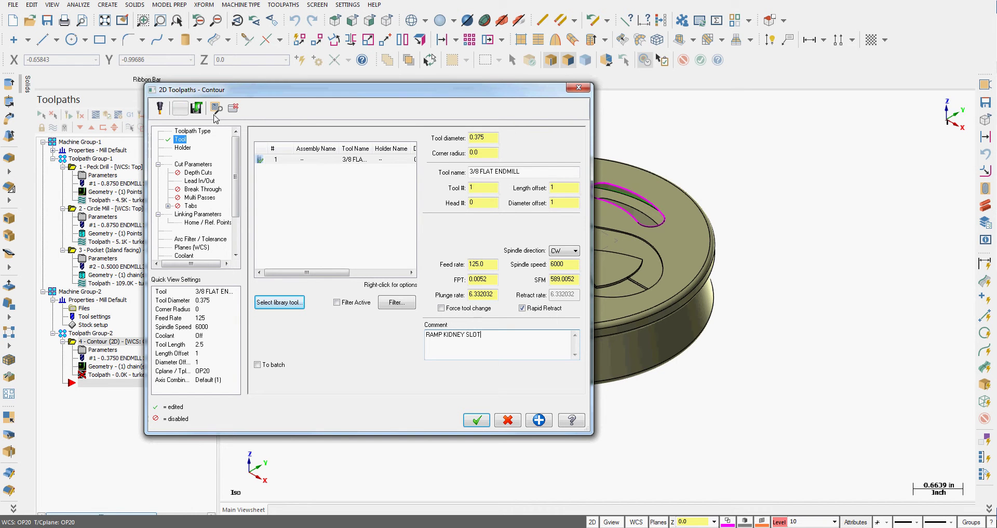
pyautogui.click(191, 165)
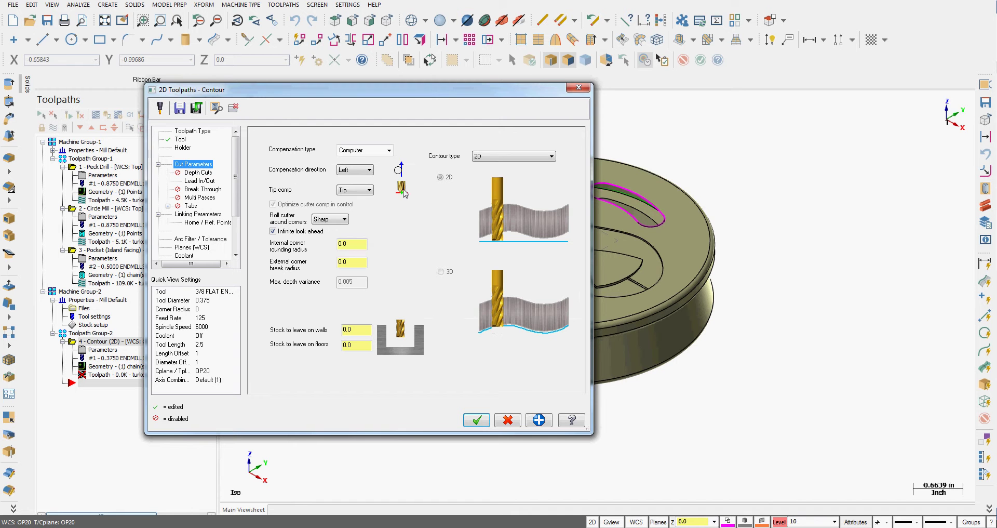
# Turn cutter compensation off and set the contour type to Ramp at a 3.0 angle.
pyautogui.click(390, 151)
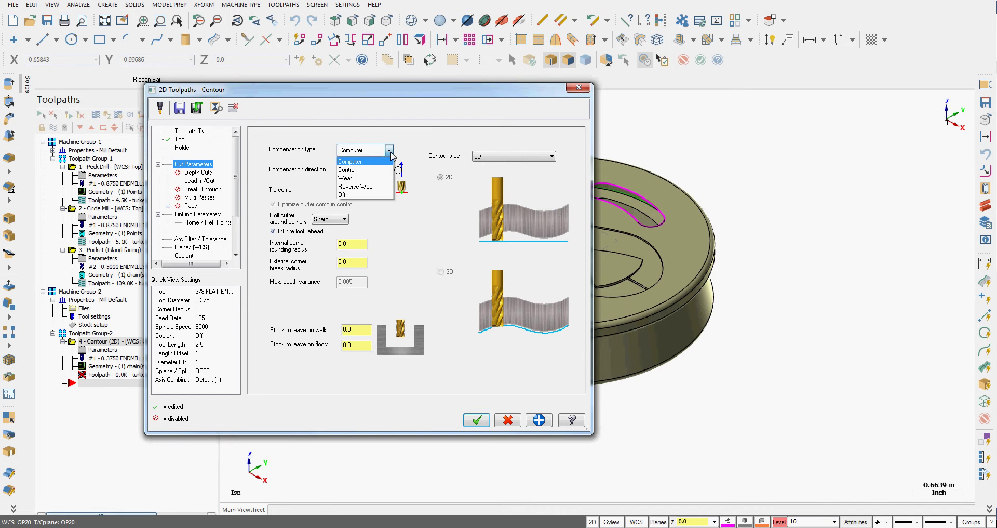
pyautogui.click(359, 197)
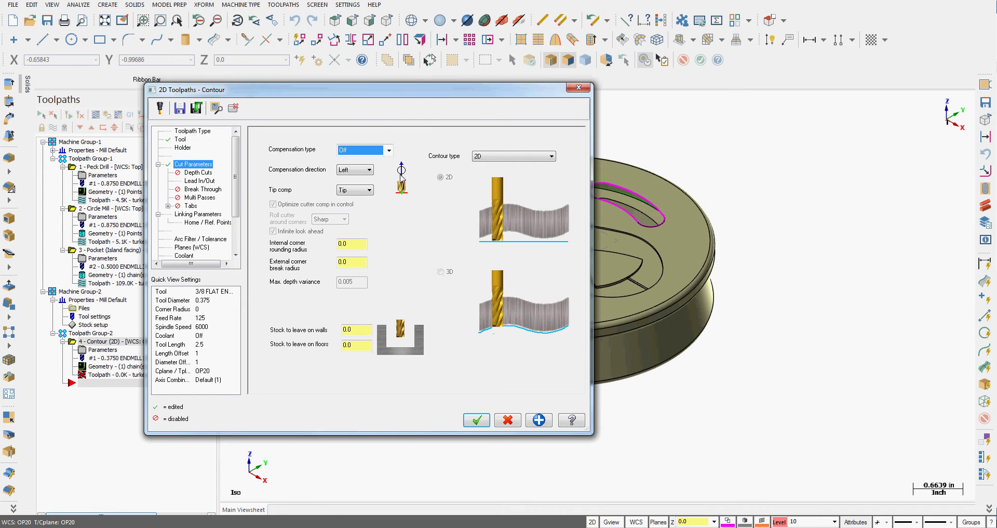
pyautogui.moveTo(424, 97); pyautogui.dragTo(356, 130)
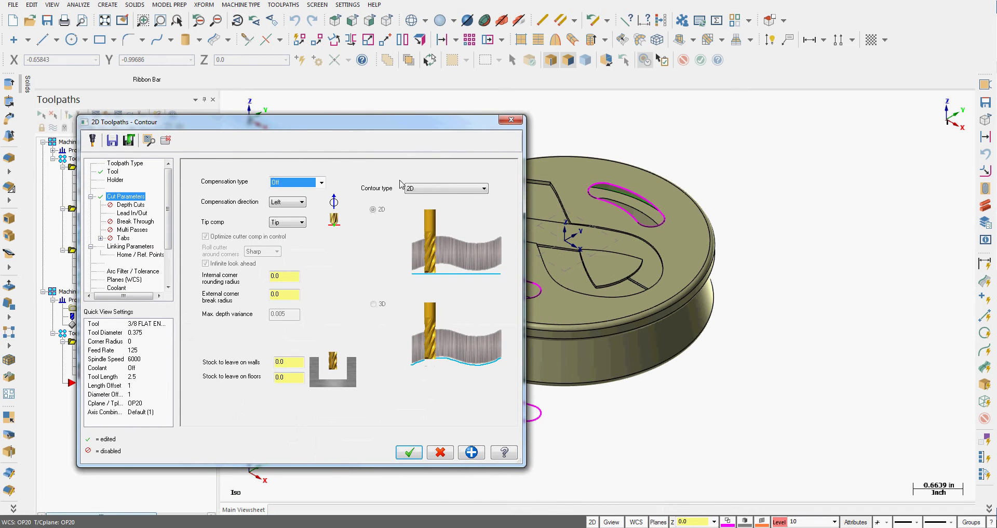
pyautogui.click(485, 189)
pyautogui.click(422, 211)
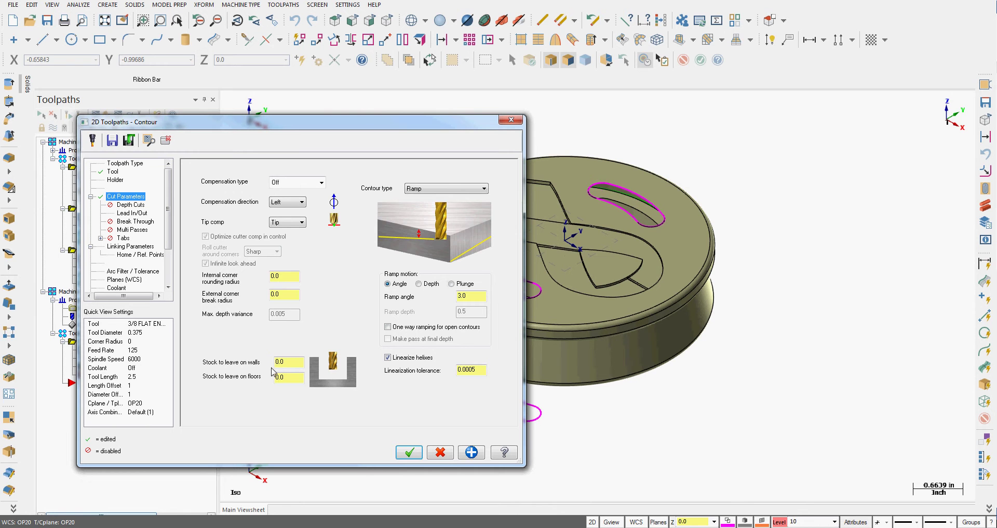
# Turn off lead in/out and enable a 0.025 break through past the slot floor.
pyautogui.click(141, 213)
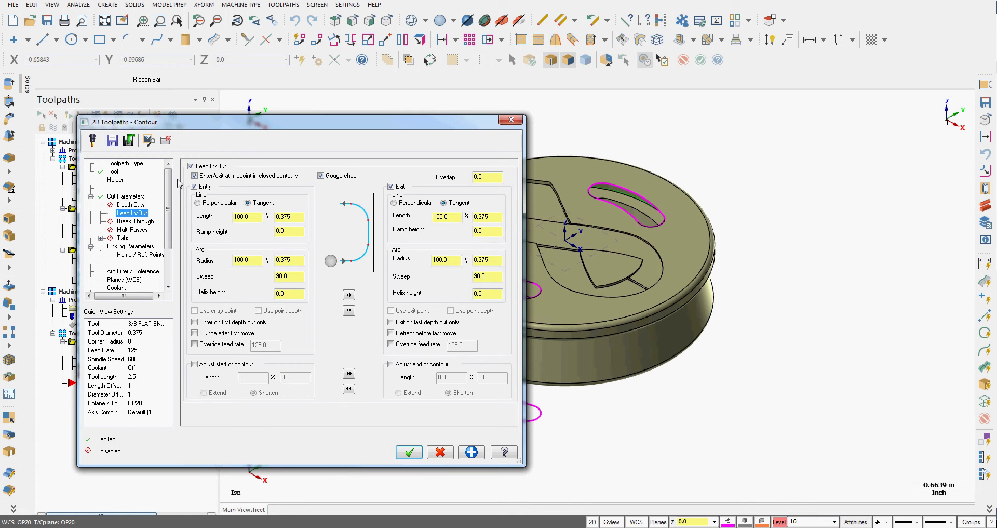
pyautogui.click(191, 166)
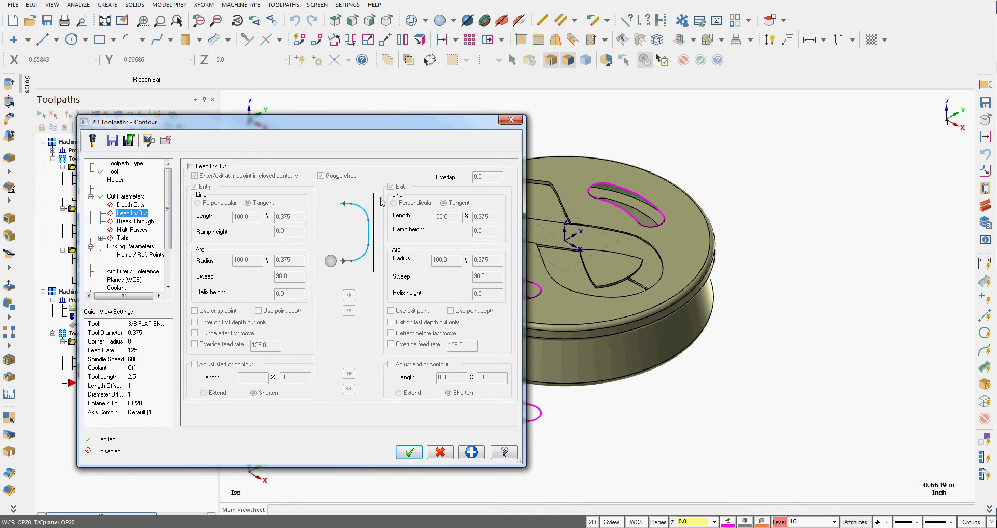
pyautogui.click(140, 221)
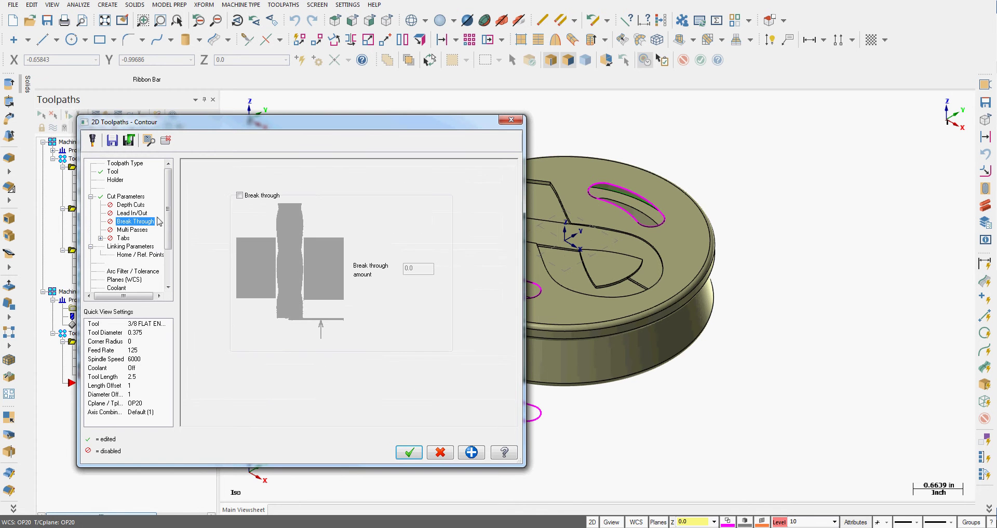
pyautogui.click(240, 195)
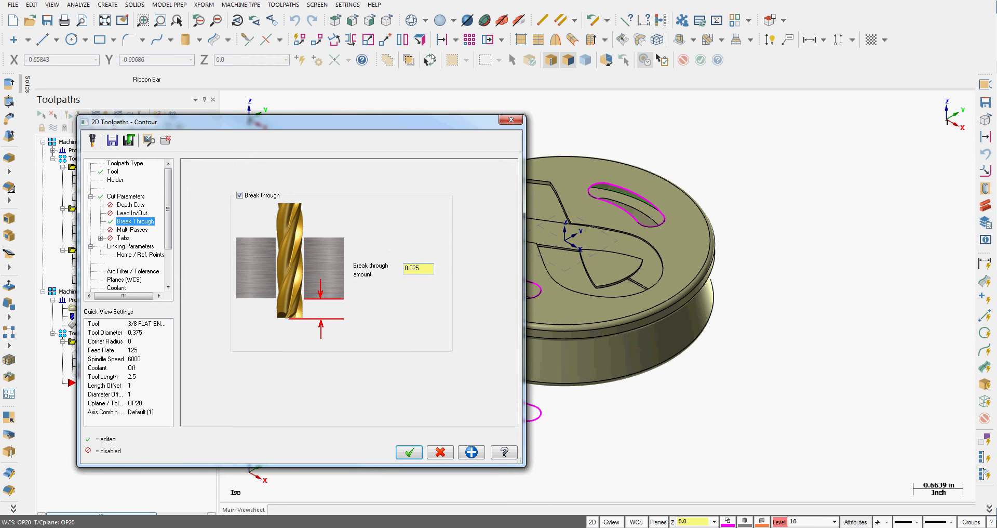
# Set absolute depth -0.25 from the slot floor, turn off retract, and generate the toolpath.
pyautogui.click(138, 247)
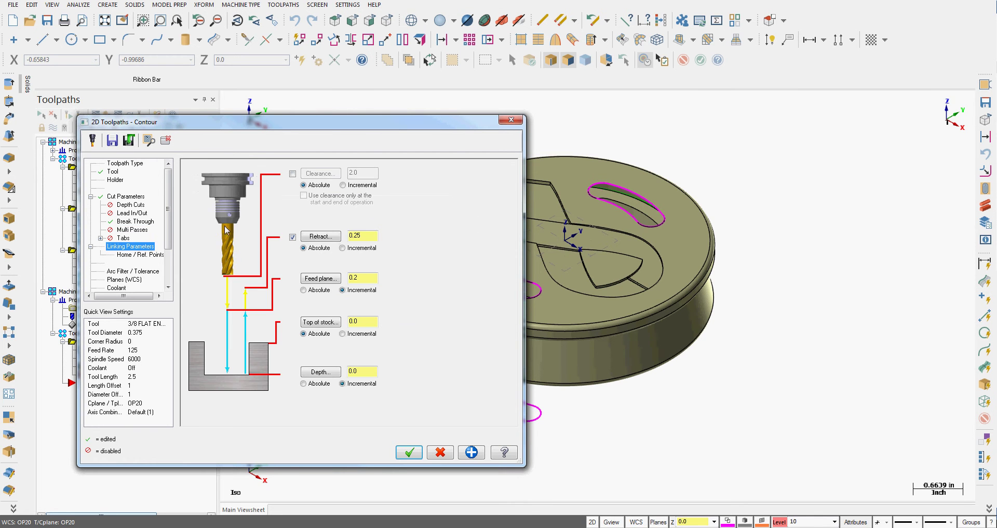
pyautogui.click(303, 289)
pyautogui.click(303, 383)
pyautogui.click(322, 373)
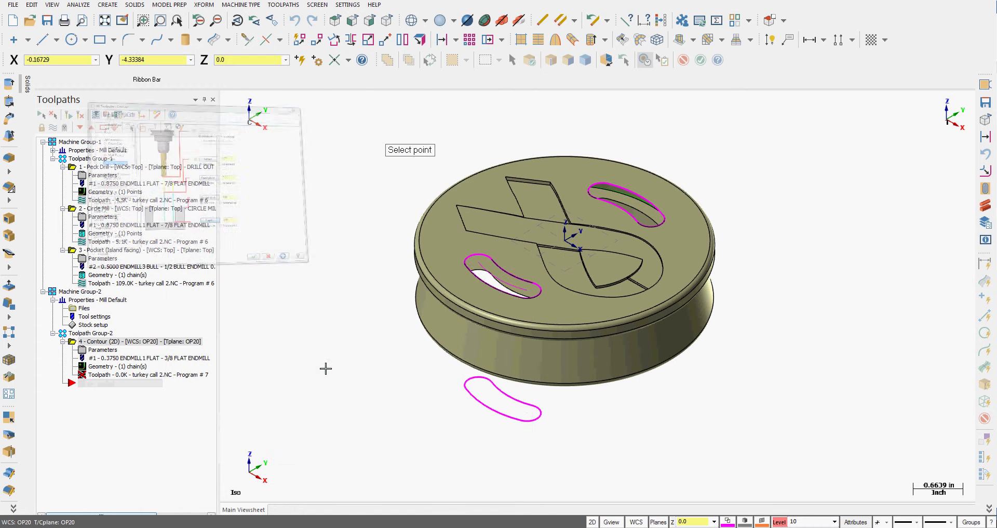
pyautogui.click(487, 274)
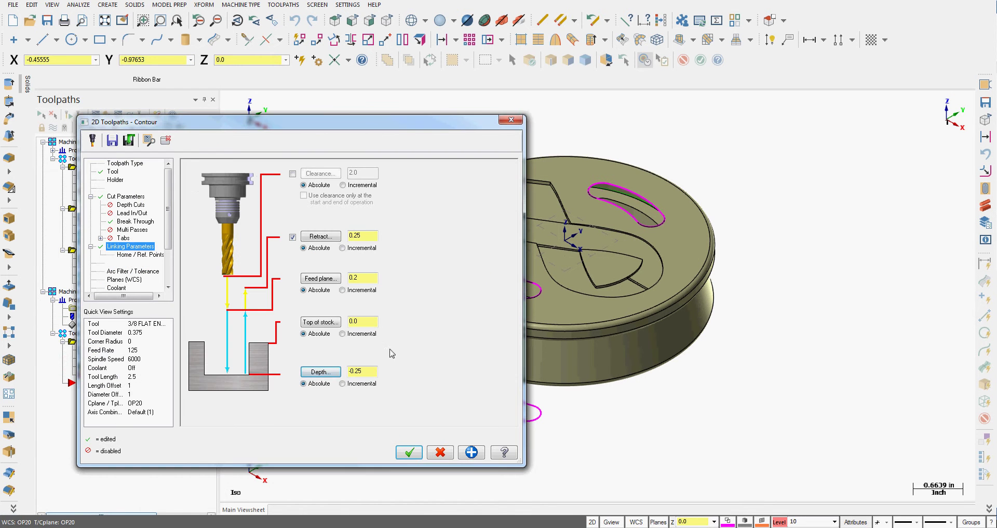
pyautogui.click(293, 236)
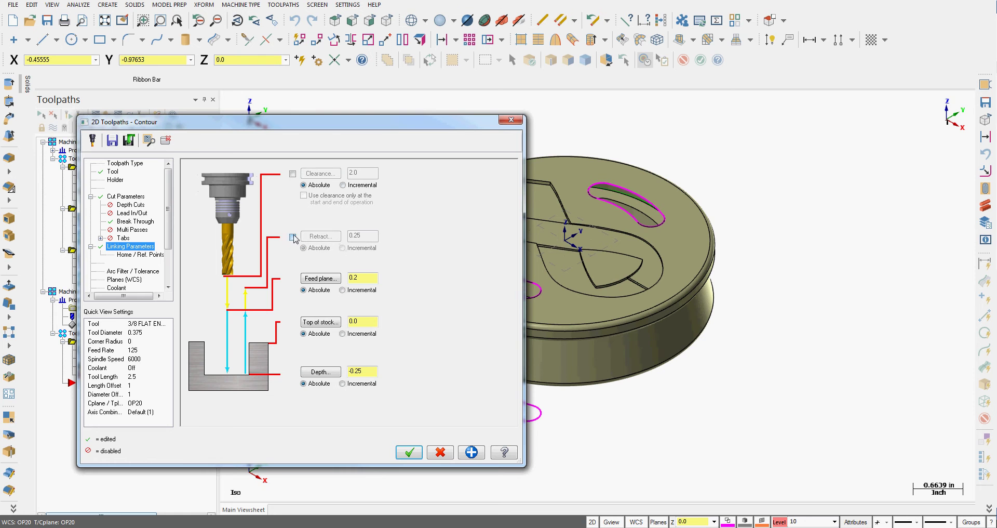
pyautogui.doubleClick(362, 278)
pyautogui.click(116, 288)
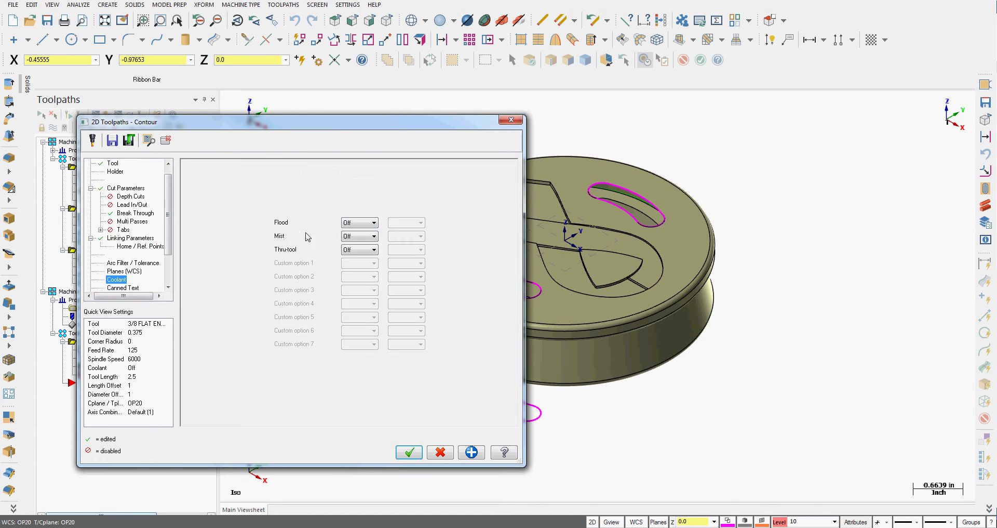
pyautogui.click(413, 453)
pyautogui.moveTo(350, 278); pyautogui.dragTo(364, 293, button='middle')
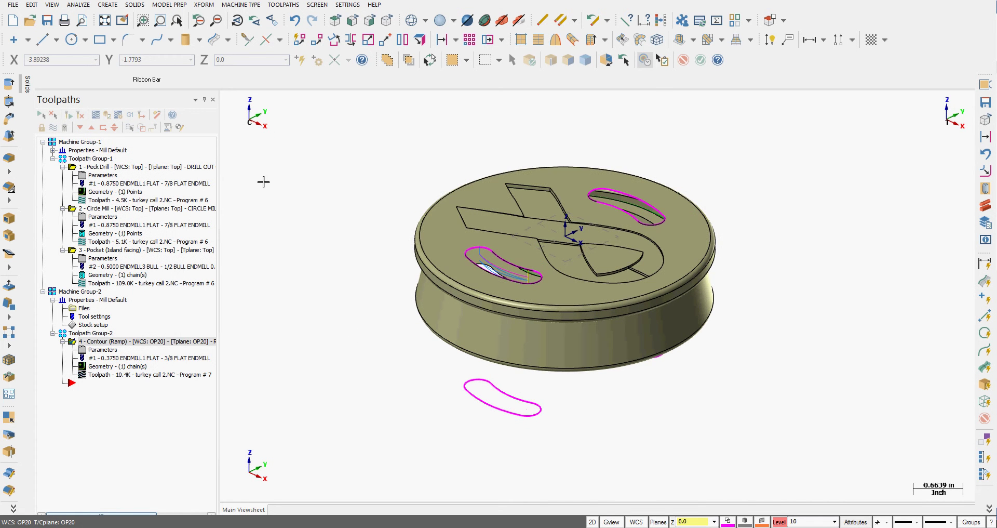
# Backplot the ramp contour and stop it with the tool partway along the kidney slot.
pyautogui.click(95, 115)
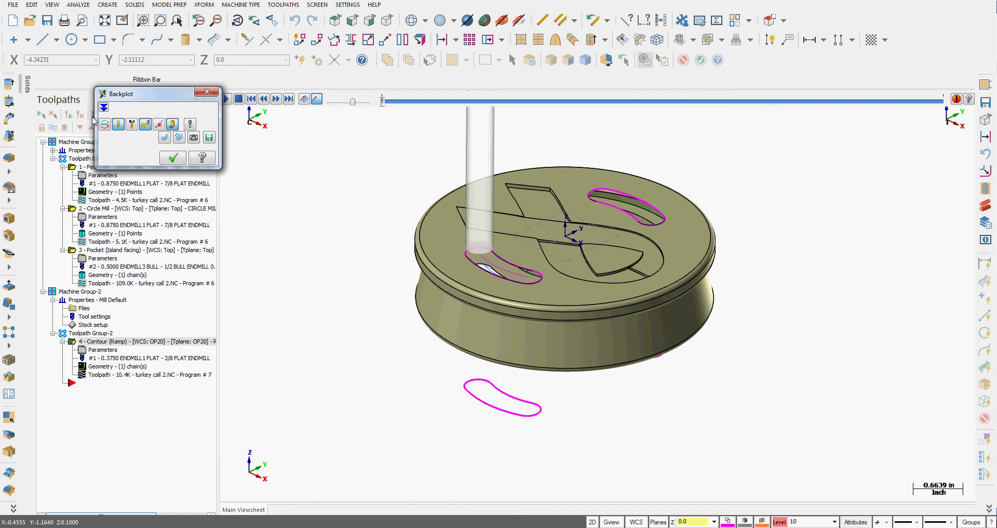
pyautogui.click(227, 100)
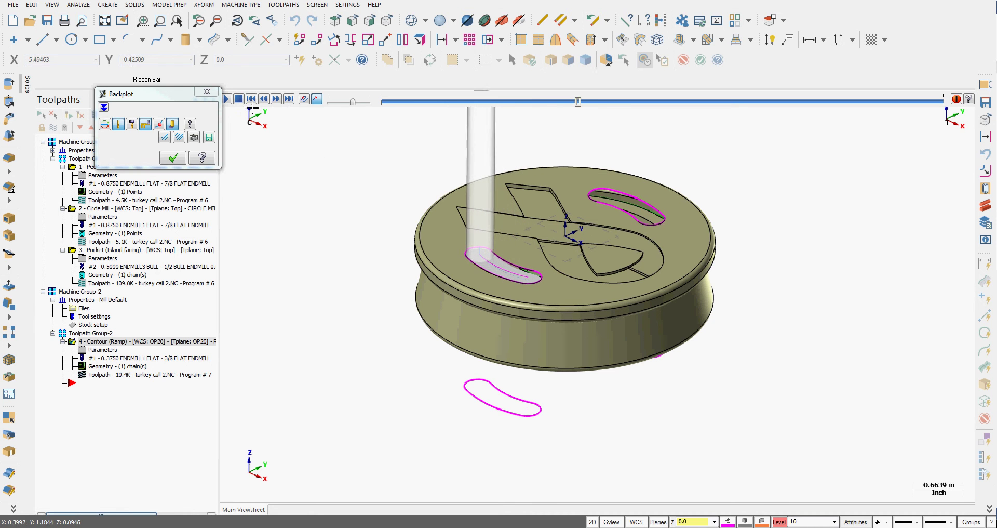
pyautogui.click(240, 100)
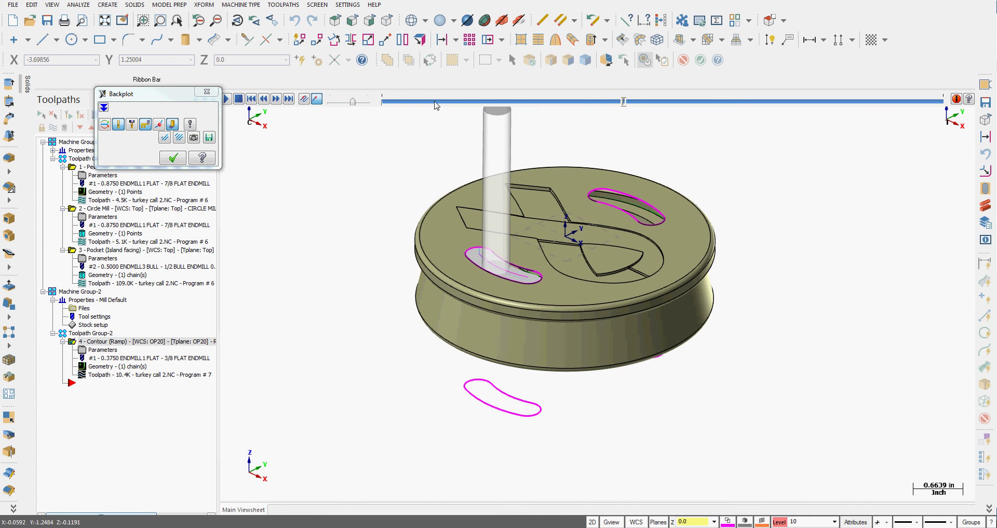
# Replay the backplot in Front view and wireframe to show the zigzag ramp descent.
pyautogui.click(352, 20)
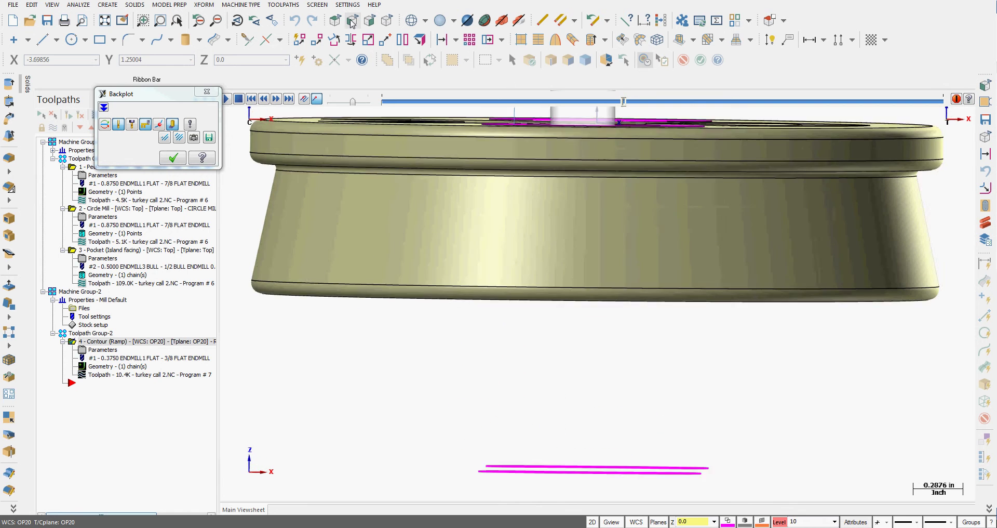
pyautogui.click(502, 21)
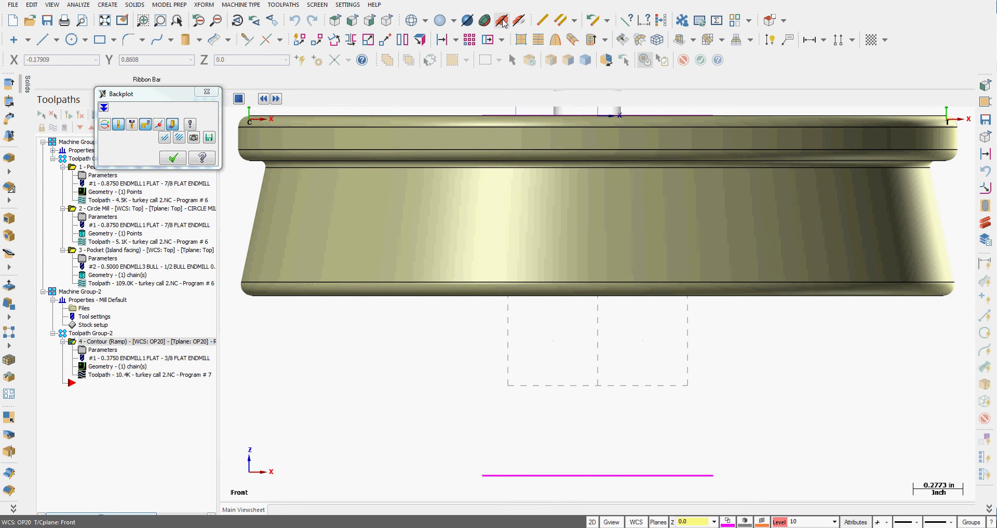
pyautogui.click(412, 21)
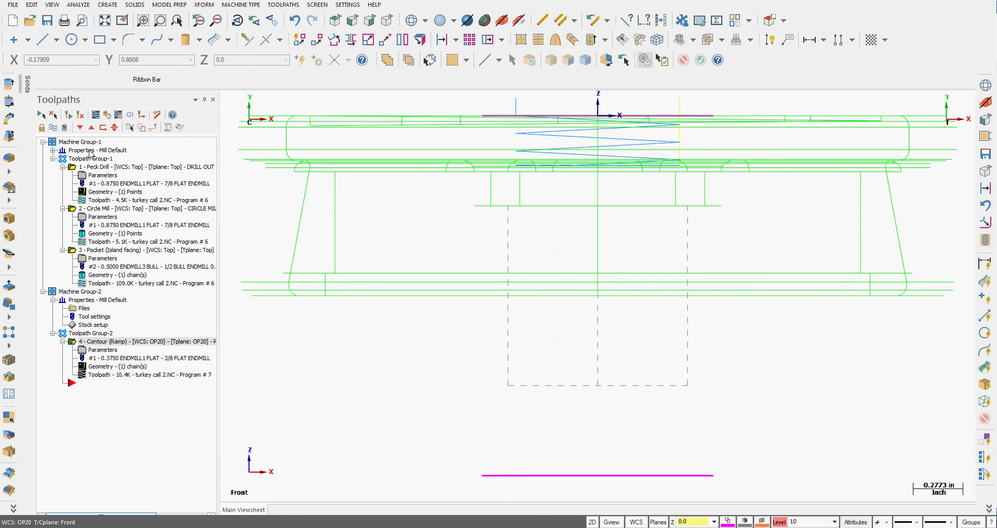
pyautogui.click(96, 114)
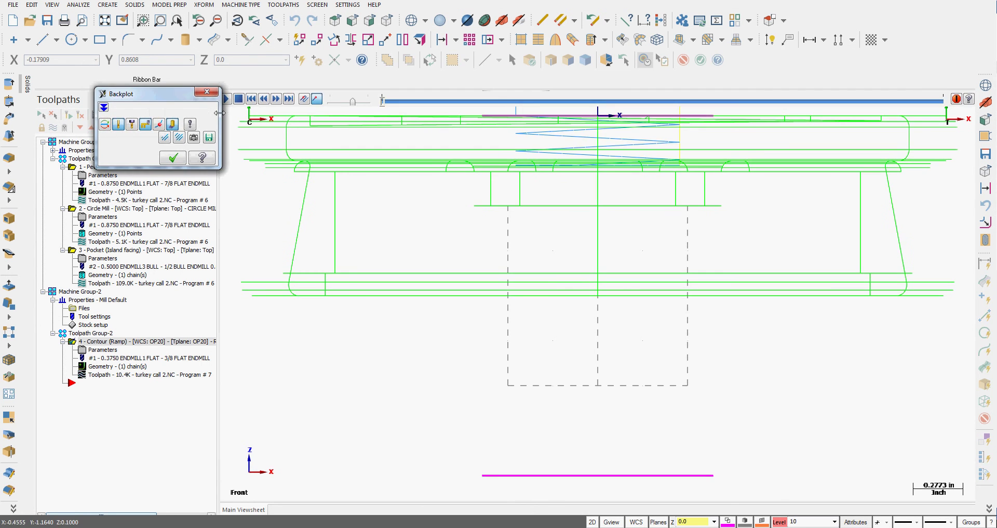
pyautogui.click(227, 99)
pyautogui.scroll(-1, 544, 238)
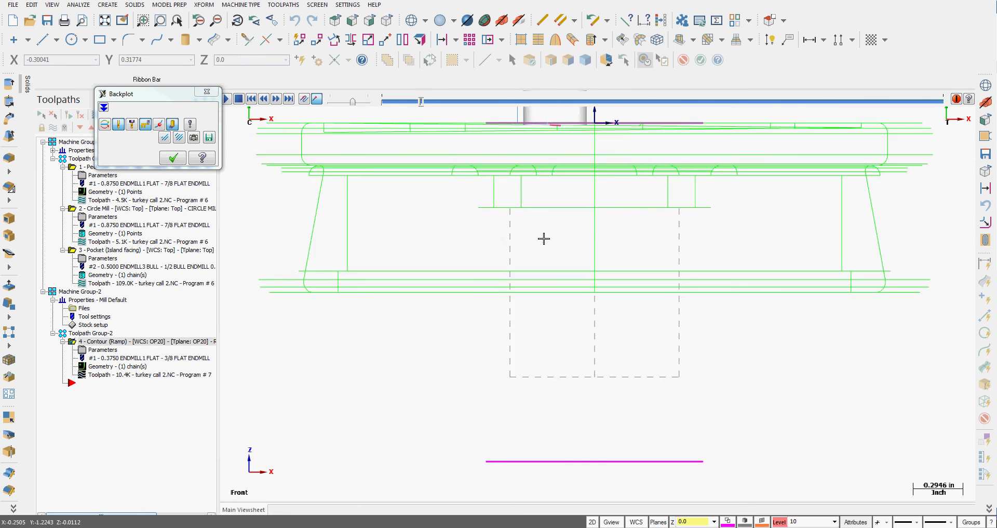
pyautogui.scroll(-1, 543, 239)
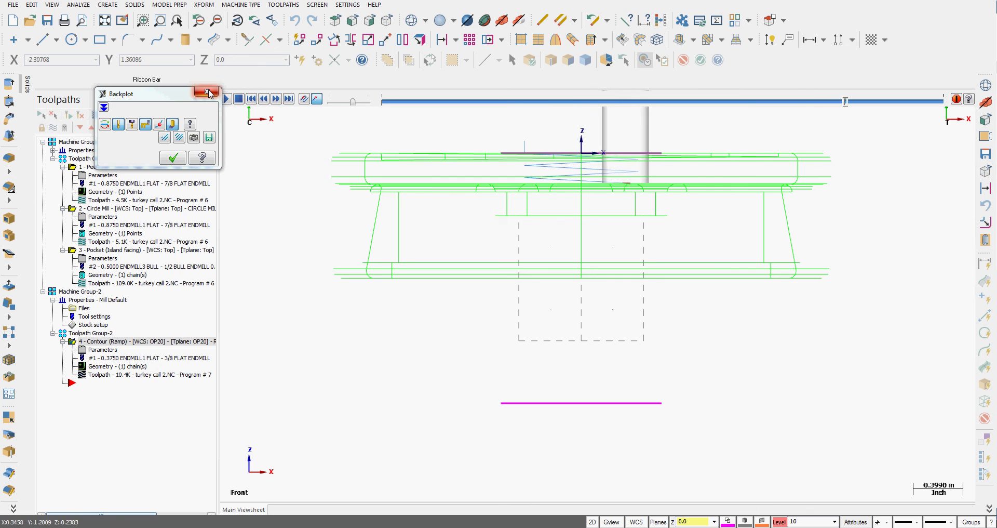
# Shade the part again, make it translucent, and close the Backplot.
pyautogui.click(442, 22)
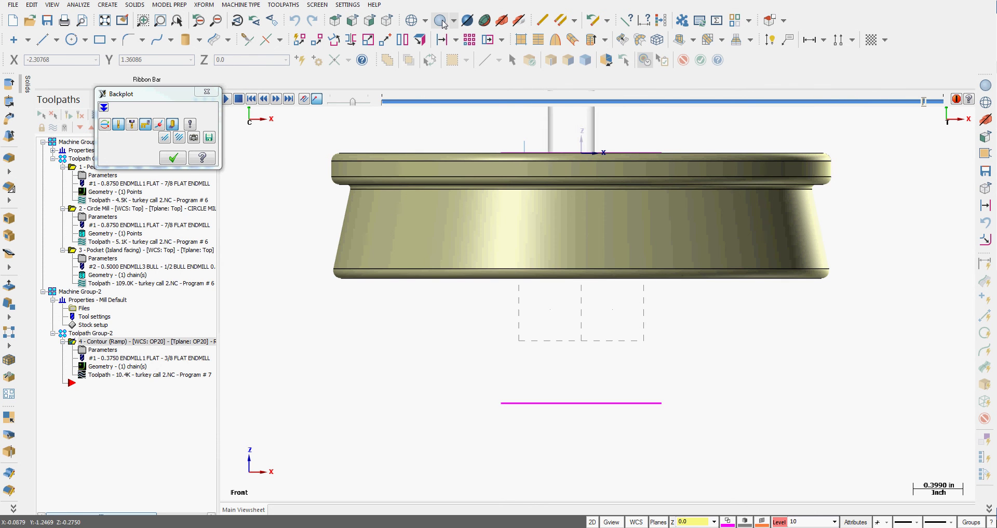
pyautogui.click(469, 22)
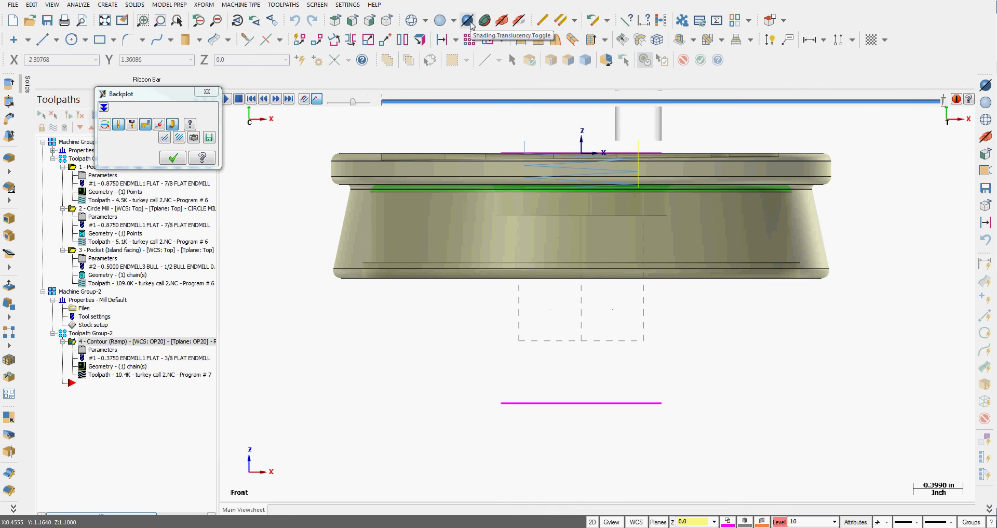
pyautogui.click(206, 91)
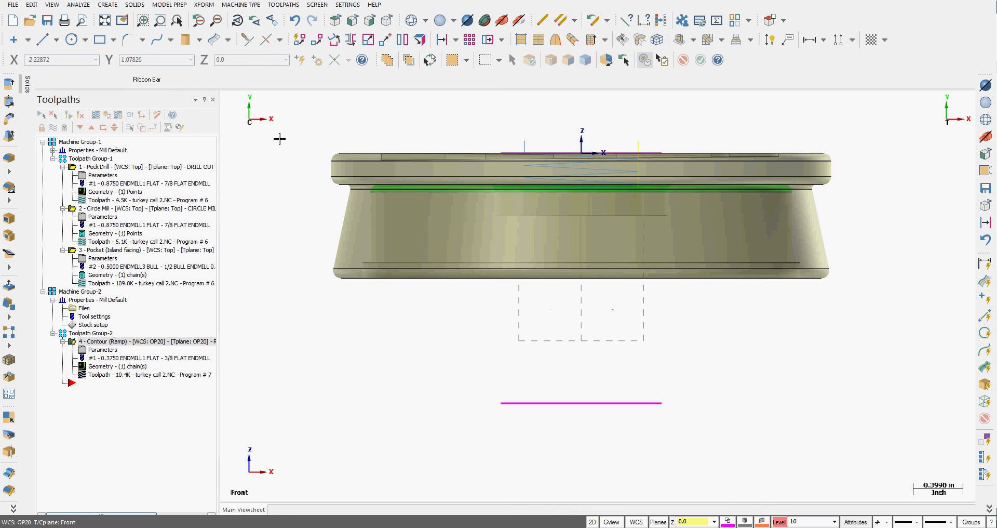